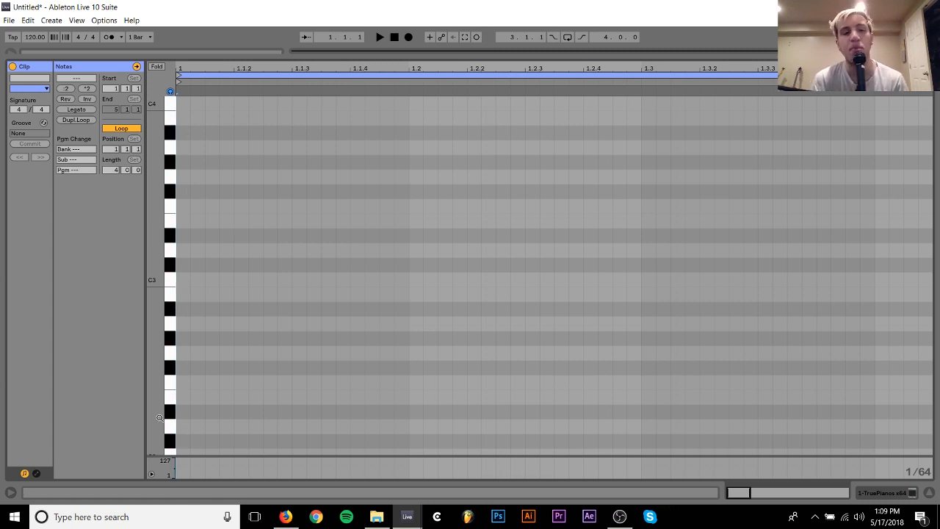
Add a C3 note and an E3 note at the start of the empty MIDI clip.
scroll(263, 263, "up", 2)
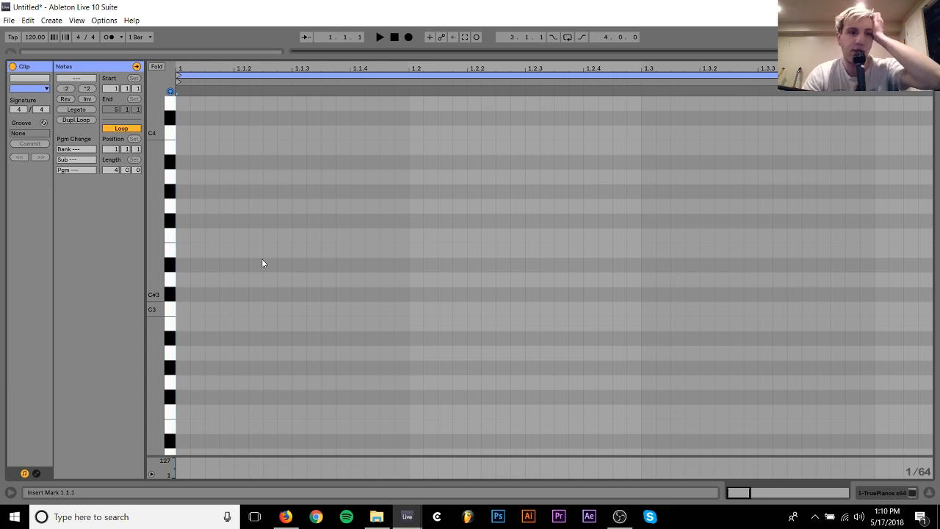
scroll(263, 263, "up", 1)
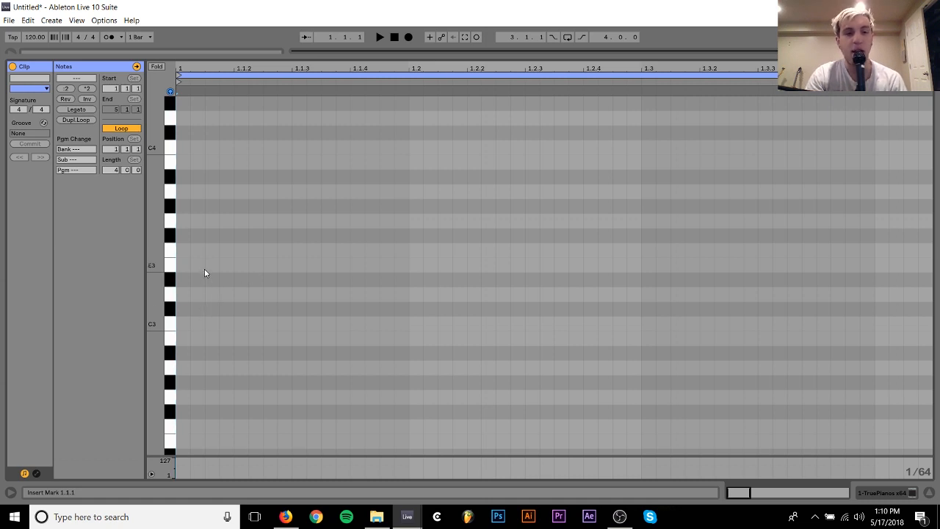
double_click(182, 327)
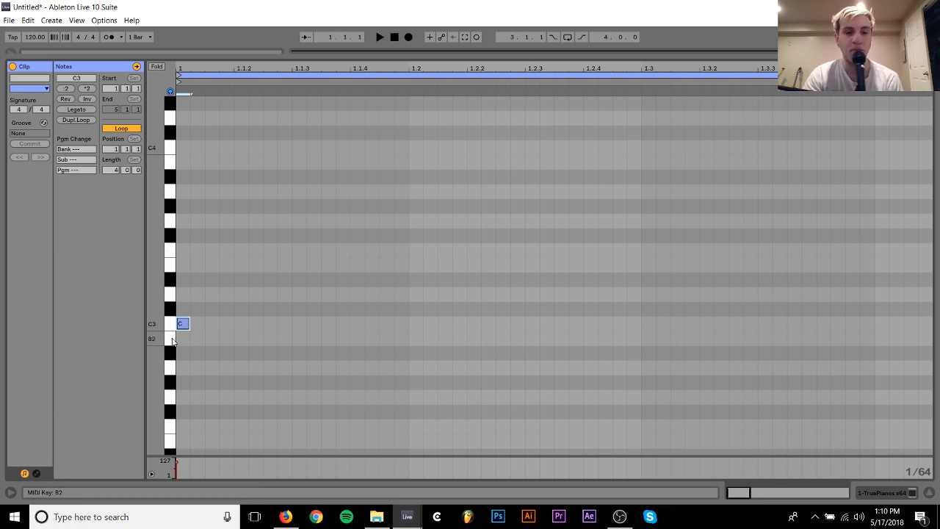
double_click(183, 261)
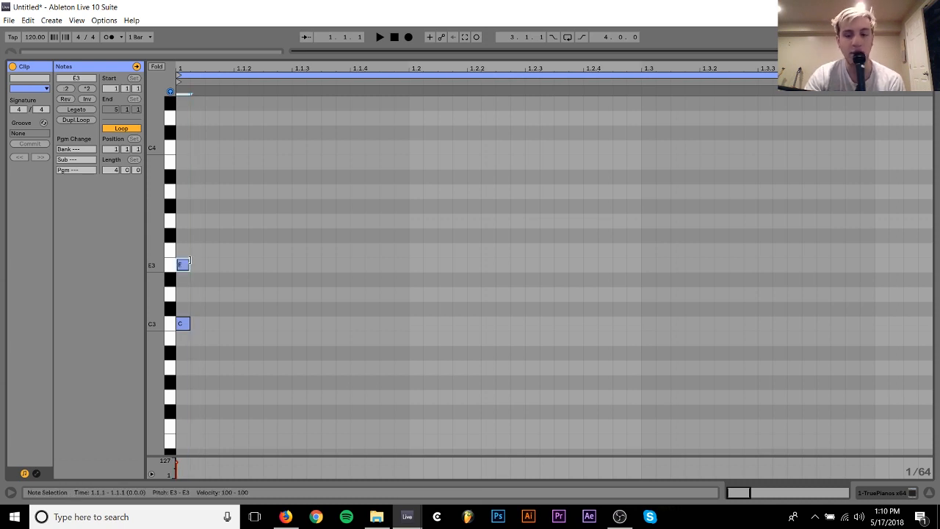
Try the E3 note a semitone lower at D#3, and undo the pitch change.
key("Down")
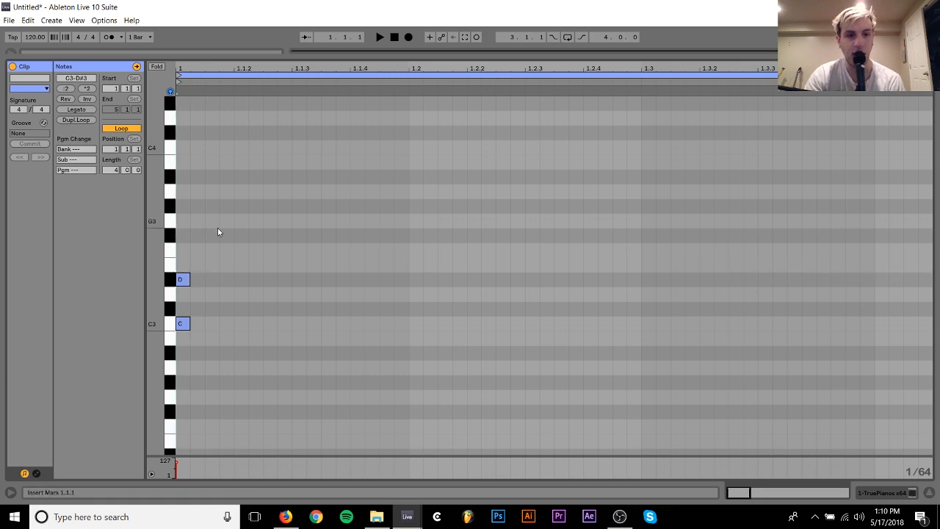
left_click_drag(217, 228, 135, 463)
key("ctrl+z")
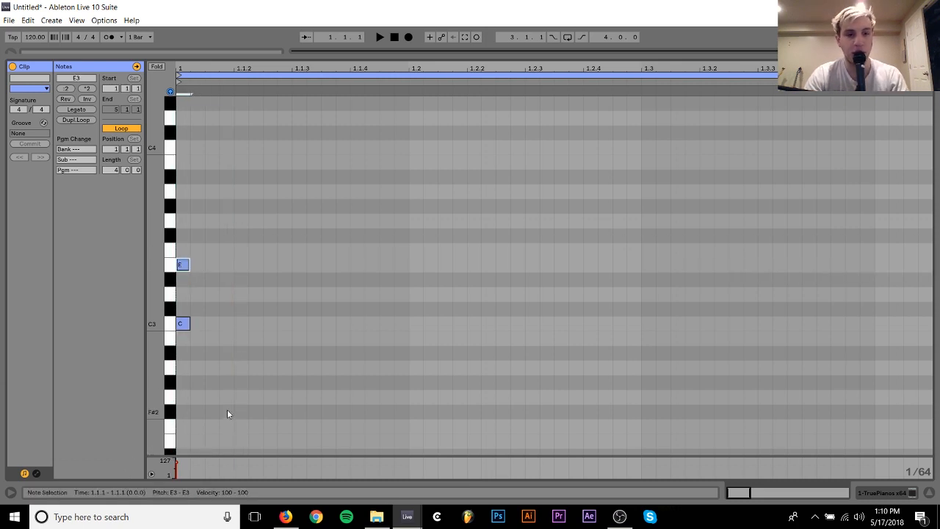
left_click(264, 220)
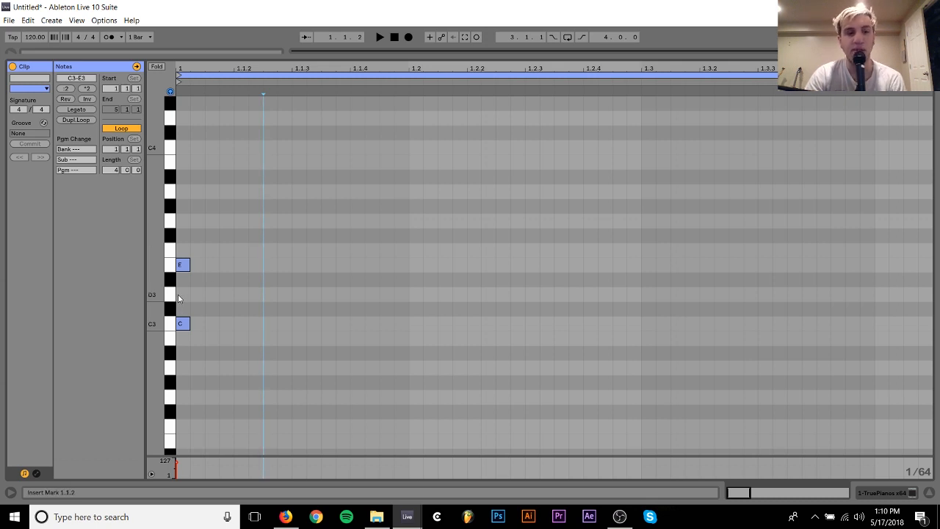
Add a G3 note at the clip start above C3 and E3, and select all three notes of the triad.
double_click(184, 220)
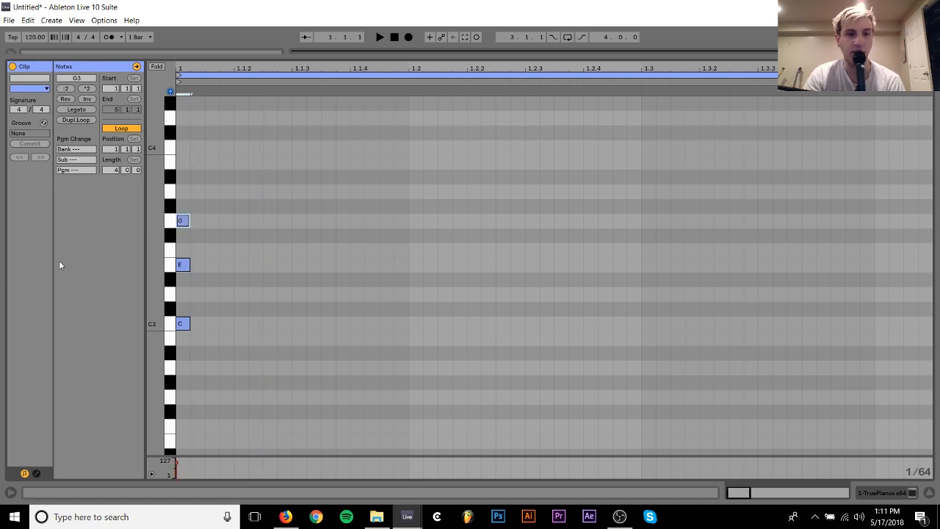
left_click(183, 324)
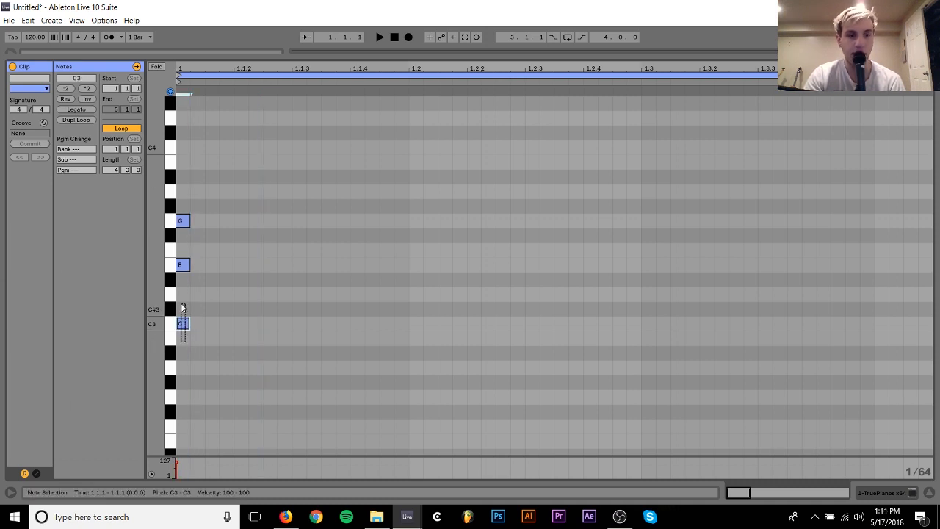
left_click_drag(183, 308, 201, 163)
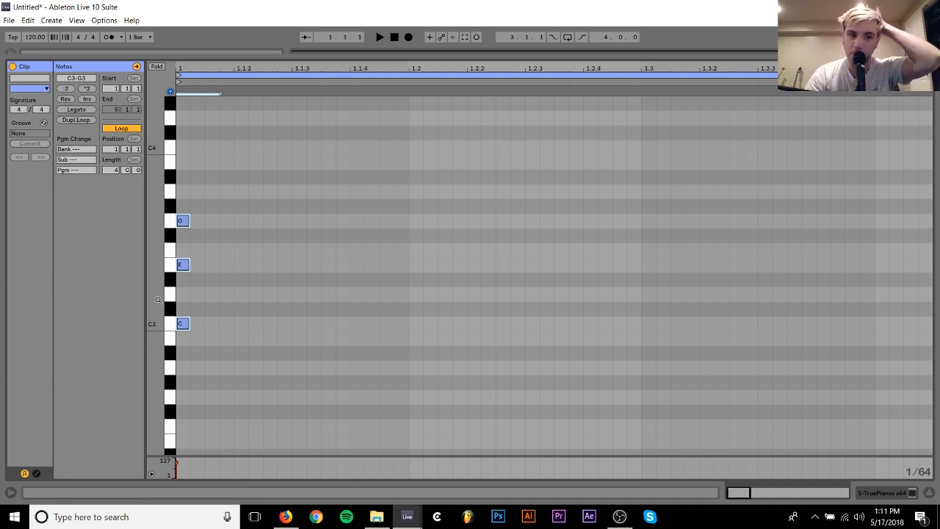
left_click_drag(155, 298, 156, 298)
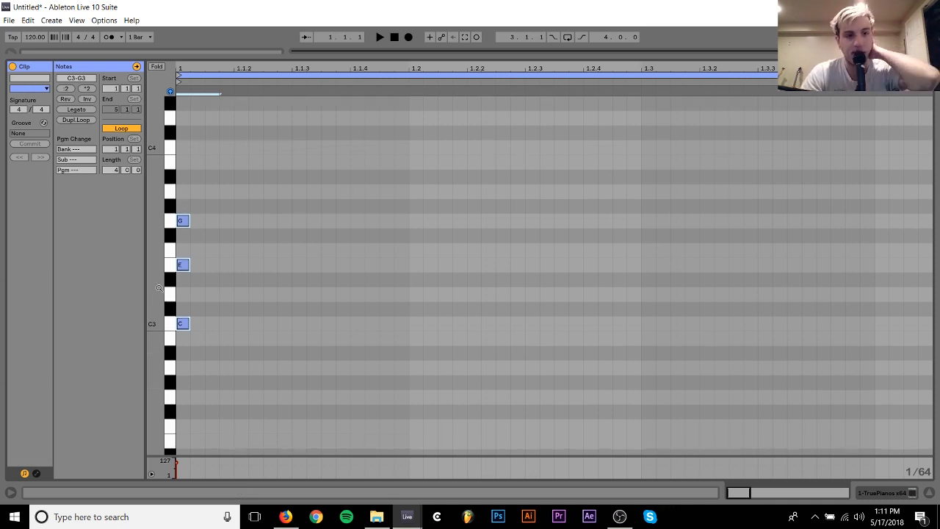
Lower the triad's middle note a semitone to D#3 and raise it back to E3, twice, to compare minor and major.
left_click_drag(186, 67, 257, 248)
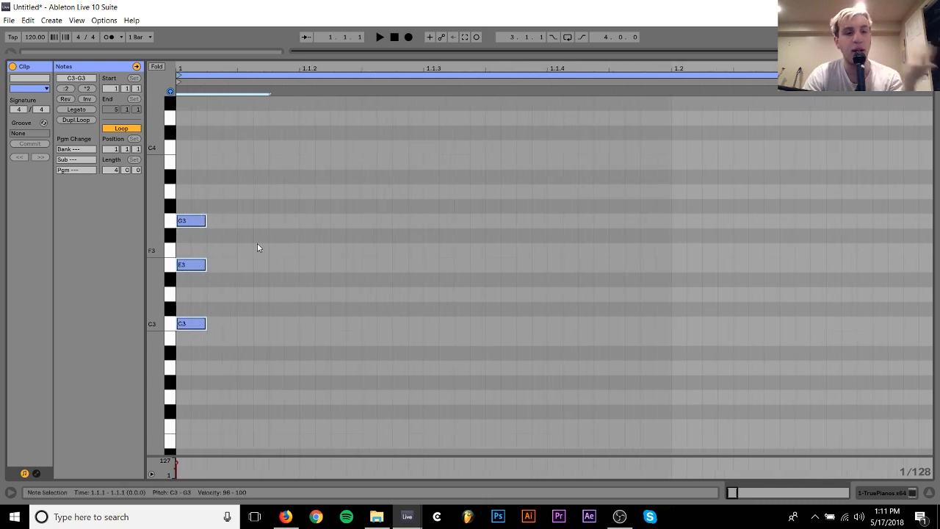
left_click(192, 249)
left_click(194, 266)
key("Down")
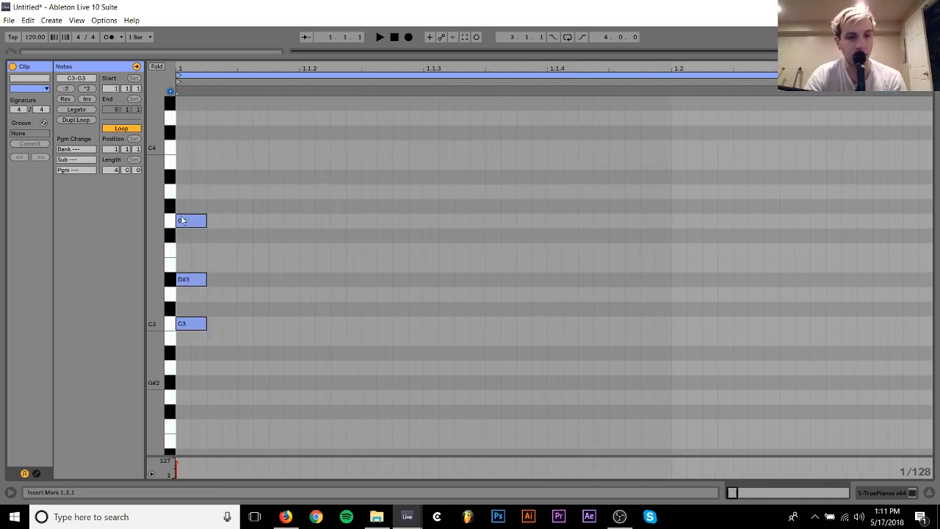
key("Up")
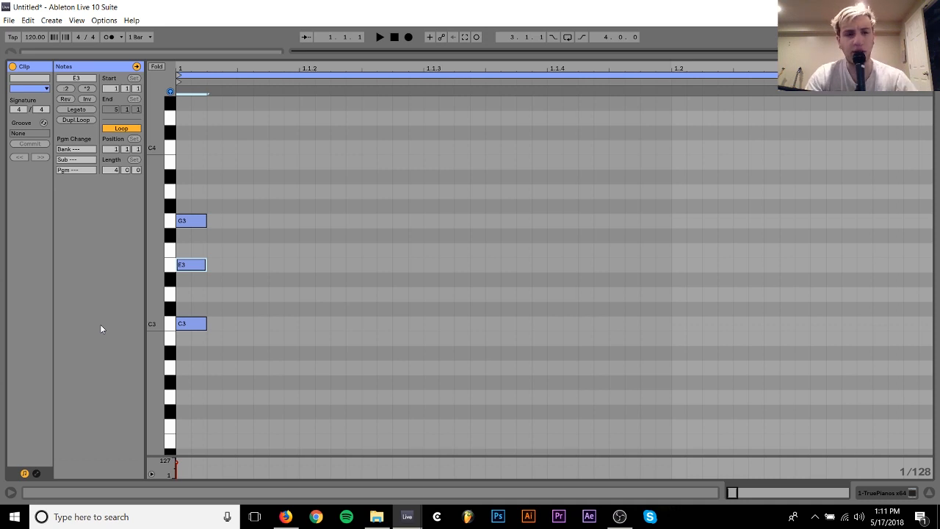
left_click(194, 327)
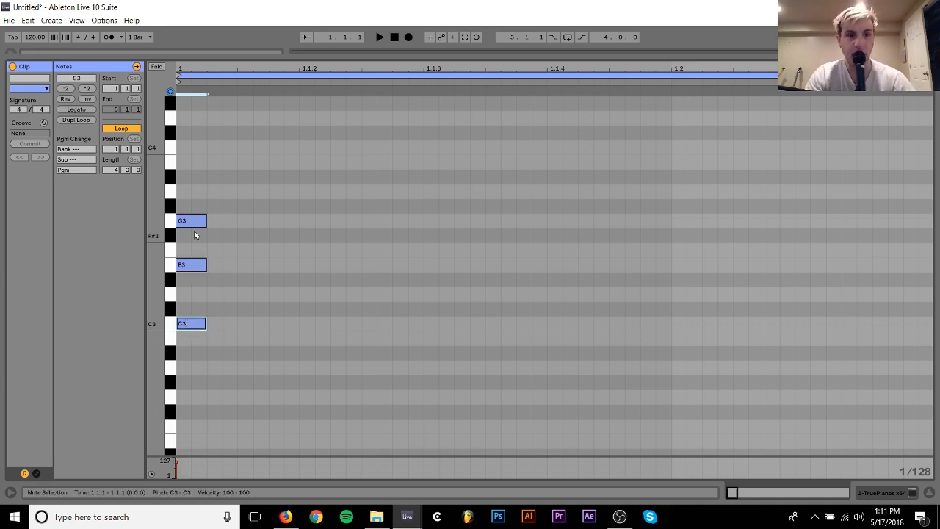
left_click(195, 265)
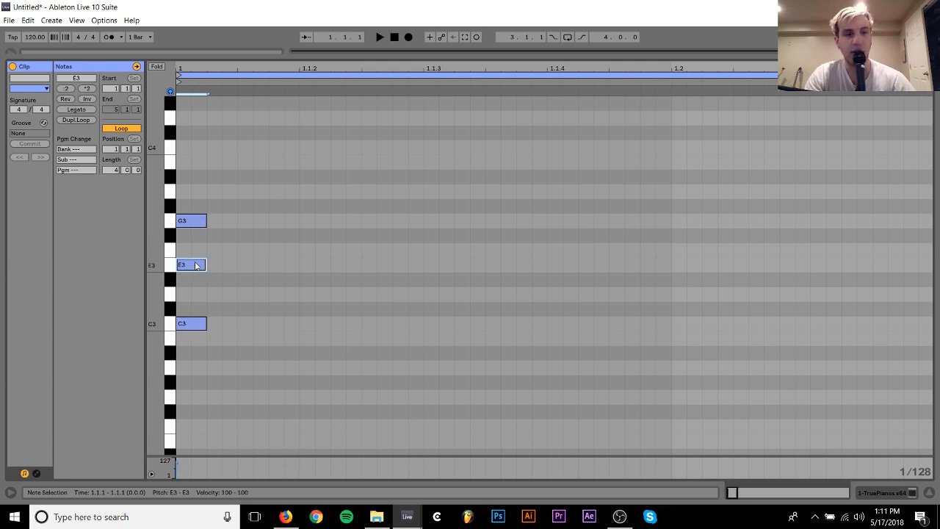
key("Down")
key("Up")
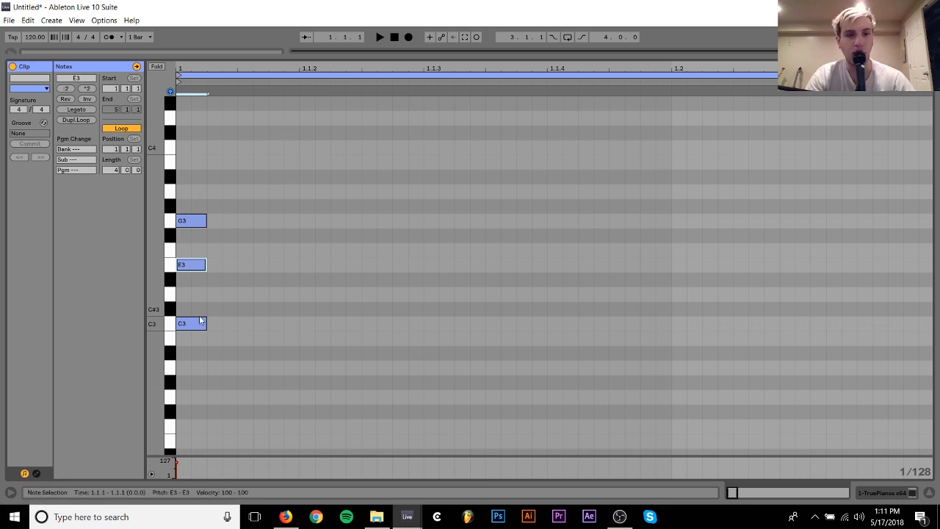
Add a B3 note above the triad, lengthen it to match the other notes, and select the whole chord.
left_click(254, 297)
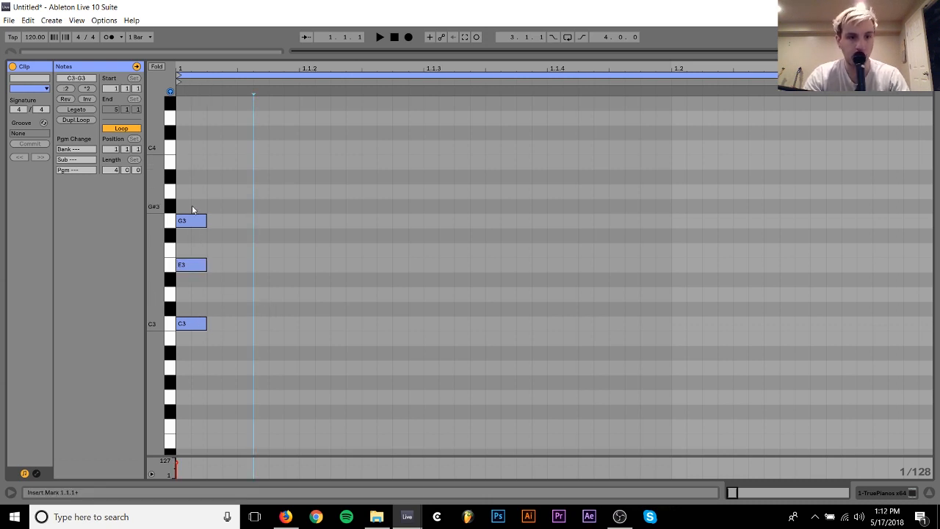
double_click(180, 160)
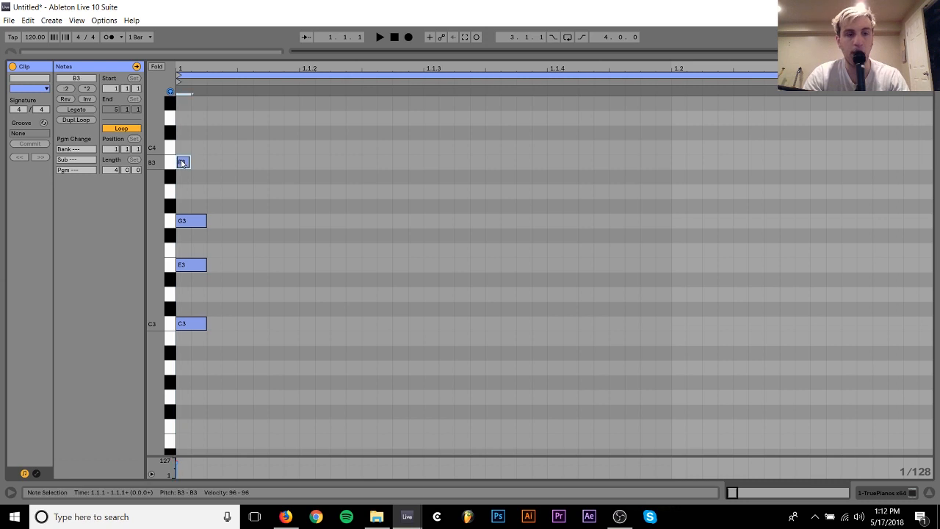
key("shift+Down")
key("shift+Up")
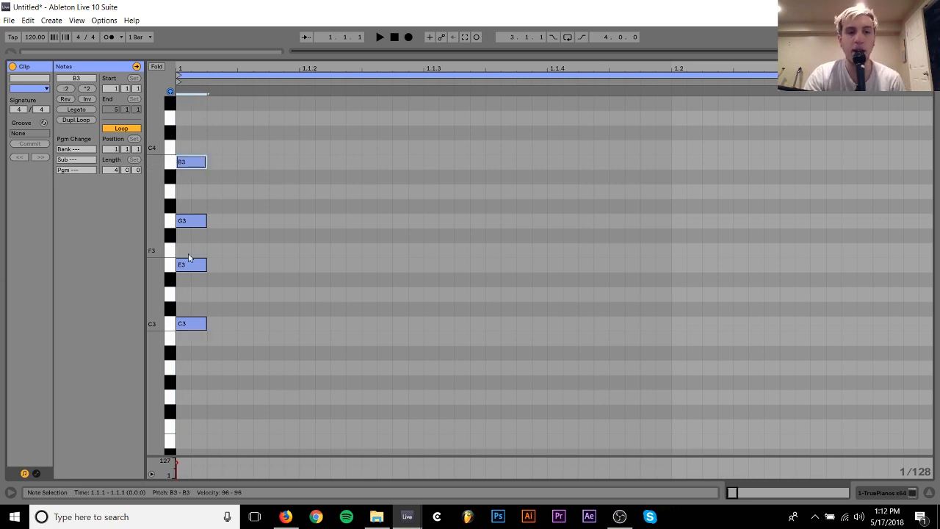
left_click_drag(200, 356, 176, 96)
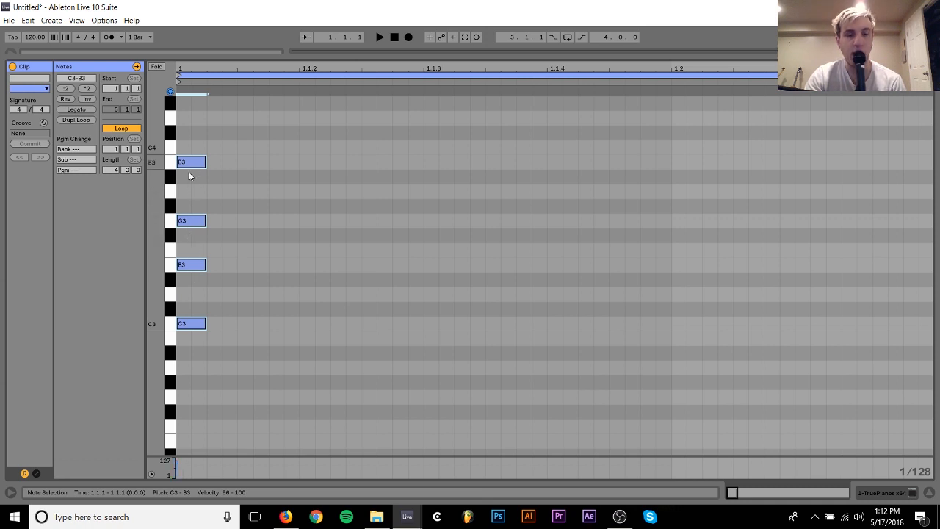
Add a D4 note at the chord's length on top, and delete both the B3 and D4 notes.
double_click(184, 118)
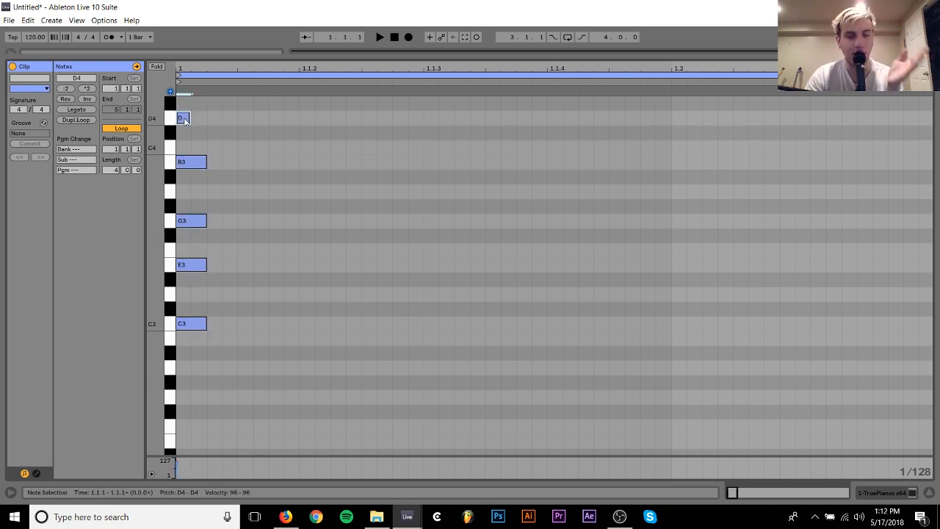
key("shift+Right")
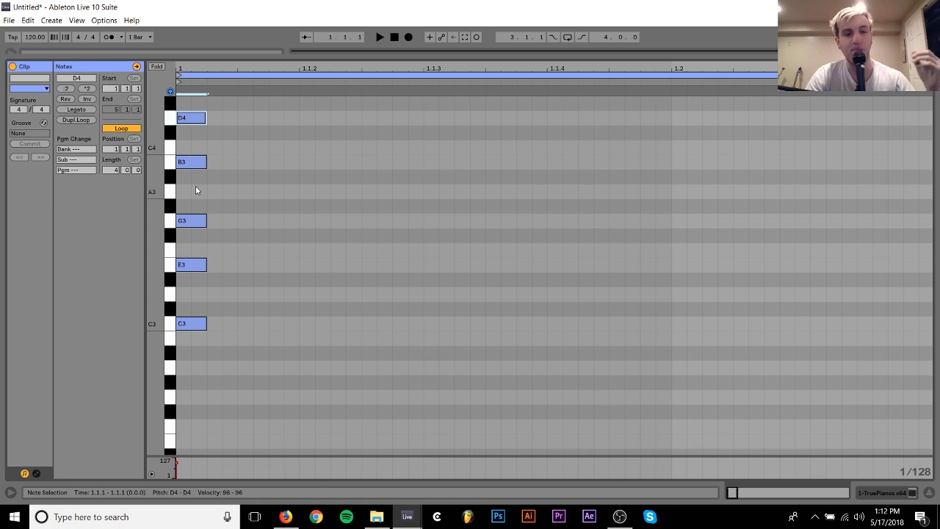
left_click_drag(195, 185, 204, 98)
key("Delete")
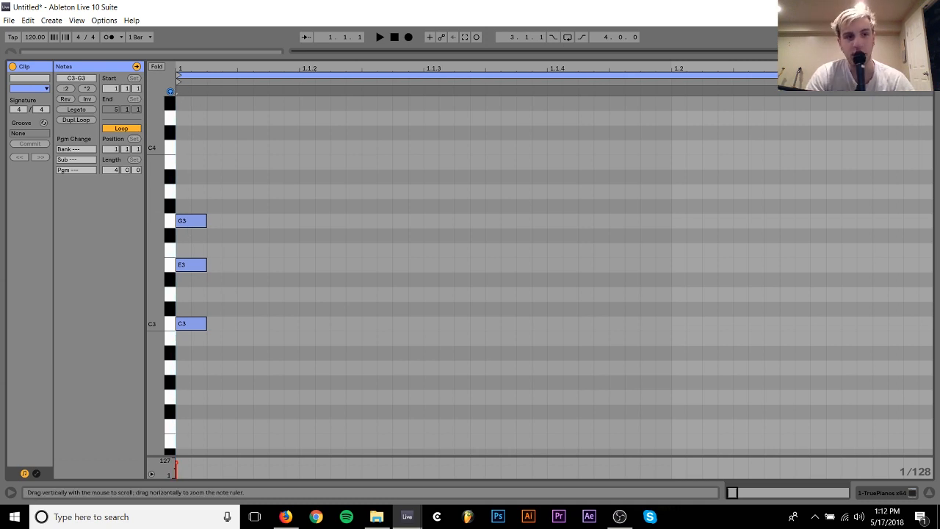
Stack B3, D4, F#4 and A4 notes above the triad at the clip start, and select the full chord.
scroll(184, 228, "up", 3)
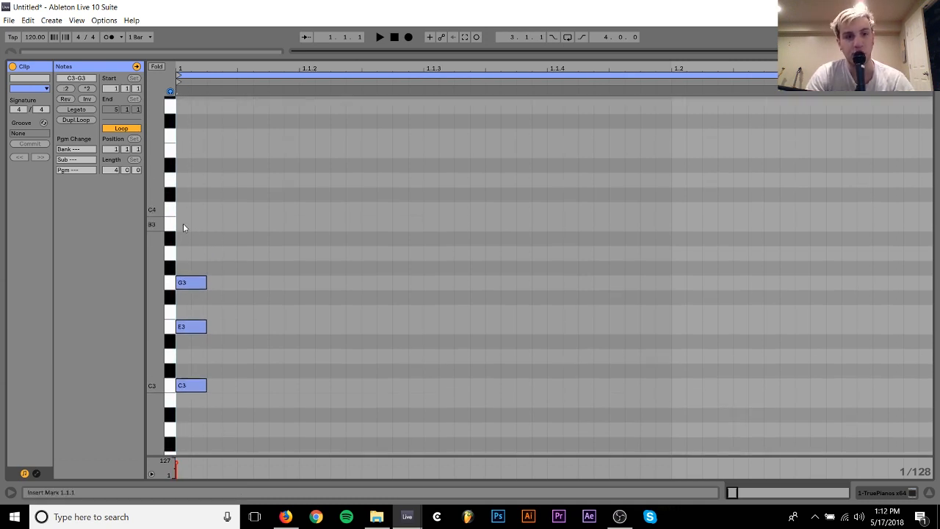
double_click(183, 223)
double_click(183, 179)
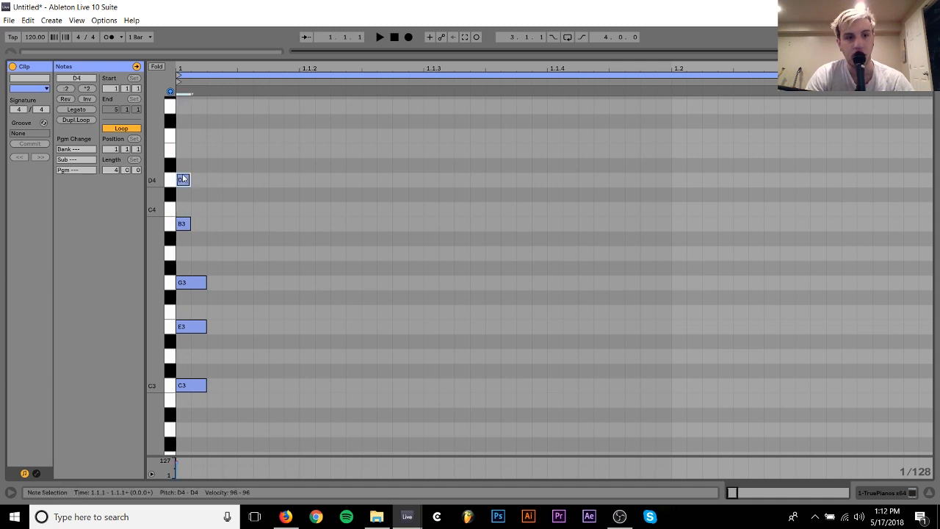
double_click(188, 120)
scroll(186, 120, "up", 1)
double_click(183, 104)
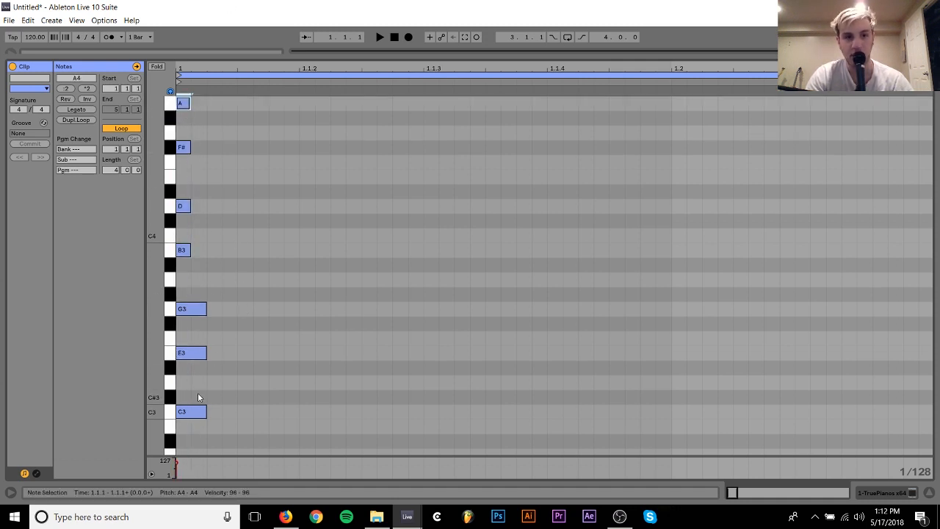
left_click_drag(187, 421, 157, 37)
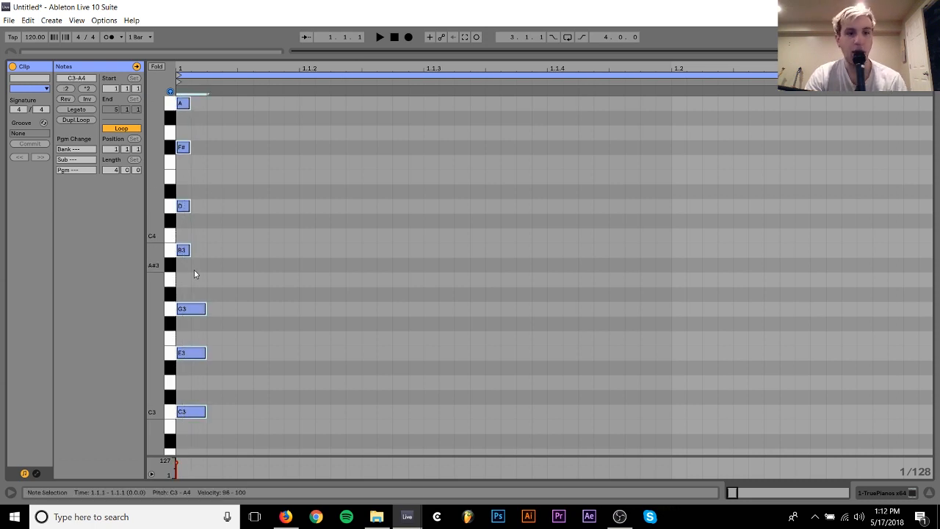
Delete the B3, D4, F#4 and A4 notes, keeping only the C3, E3 and G3 triad.
left_click_drag(193, 270, 200, 10)
key("Delete")
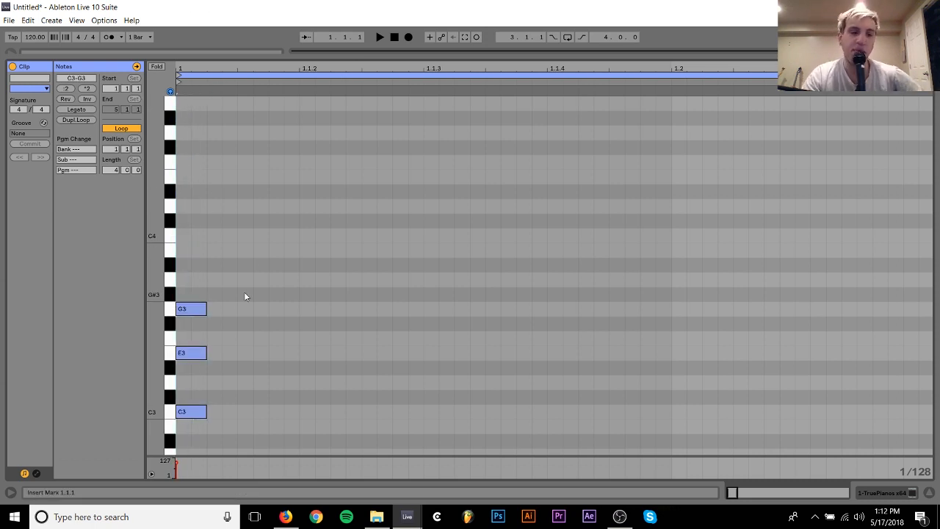
scroll(209, 314, "down", 2)
scroll(209, 313, "down", 3)
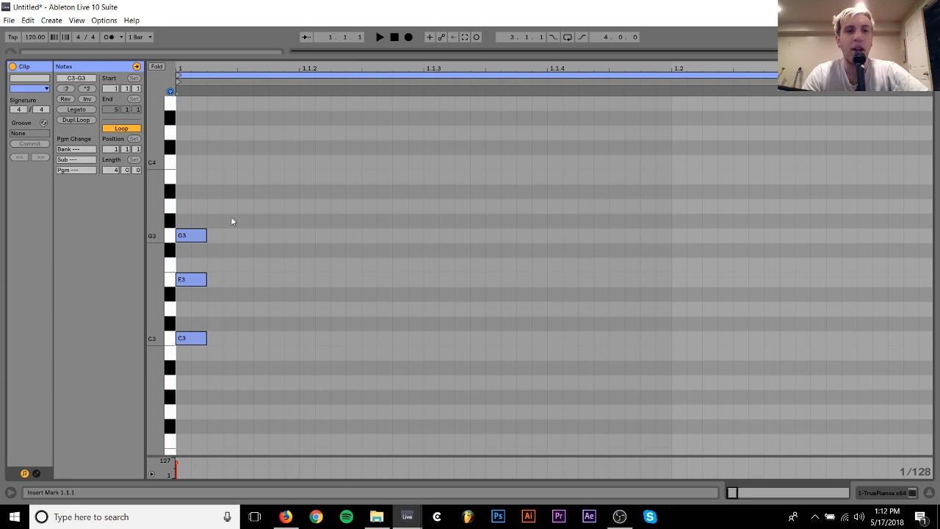
Lengthen the C3, E3 and G3 notes together to fill the first bar, trimming their ends to the start of bar 2.
left_click_drag(226, 62, 190, 135)
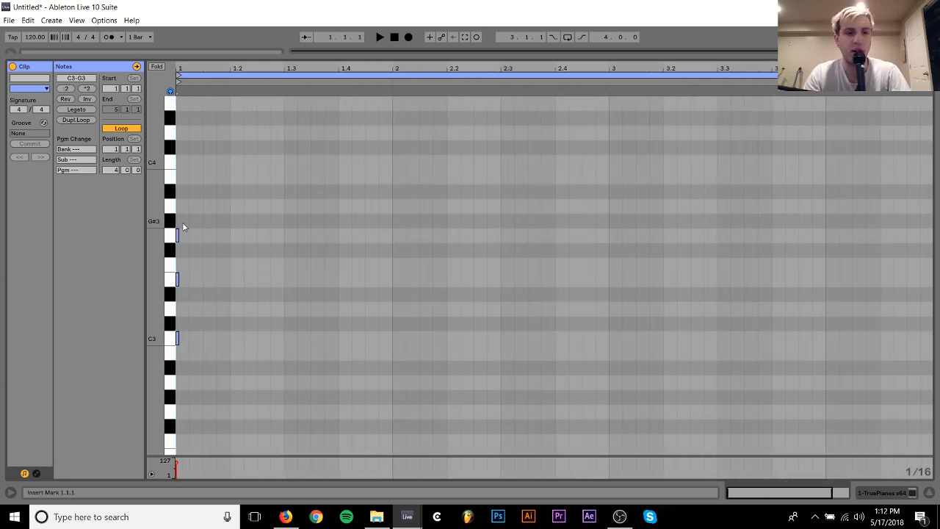
key("ctrl+a")
key("shift+Right")
key("shift+Right")
key("shift+Right")
key("shift+Right")
key("shift+Right")
key("shift+Right")
key("shift+Right")
key("shift+Right")
key("shift+Right")
key("shift+Right")
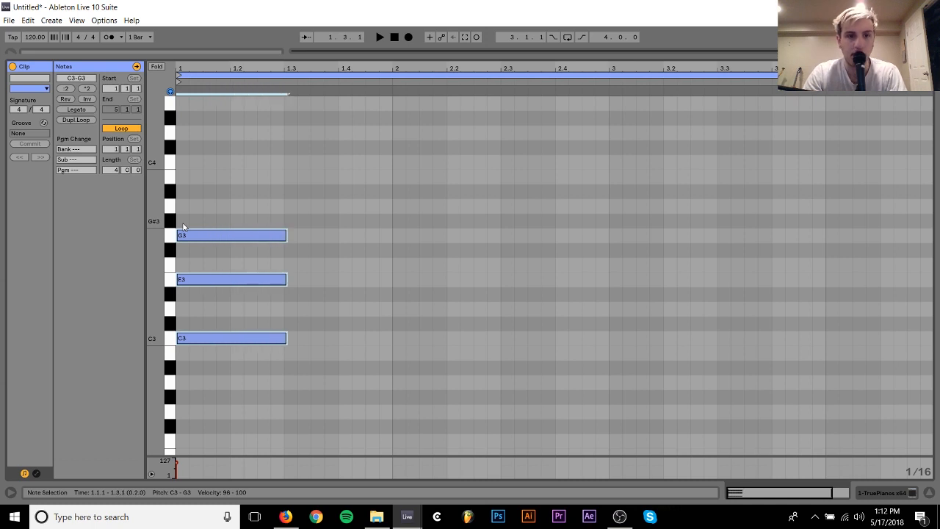
key("shift+Right")
key("shift+Right")
key("shift+Right")
key("shift+Right")
key("shift+Right")
key("shift+Right")
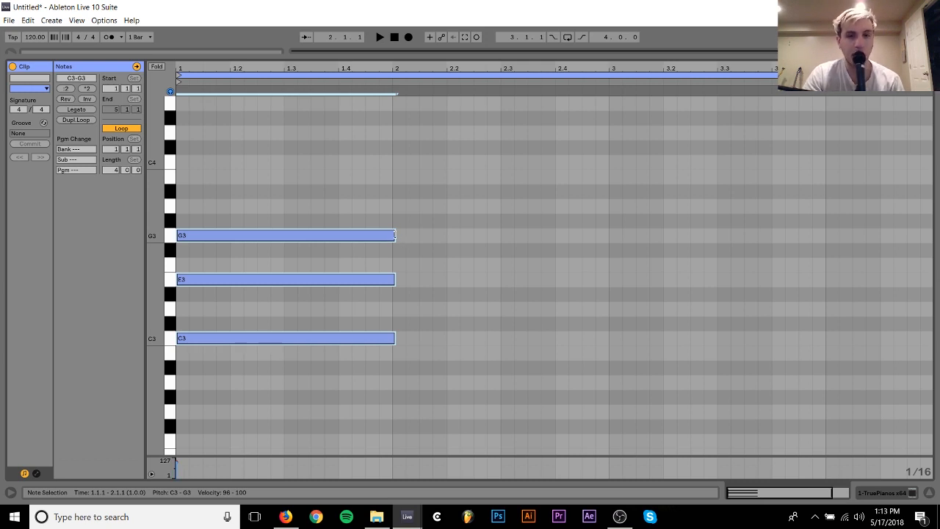
mouse_move(396, 236)
left_mouse_down()
mouse_move(381, 236)
mouse_move(404, 236)
mouse_move(390, 236)
left_mouse_up()
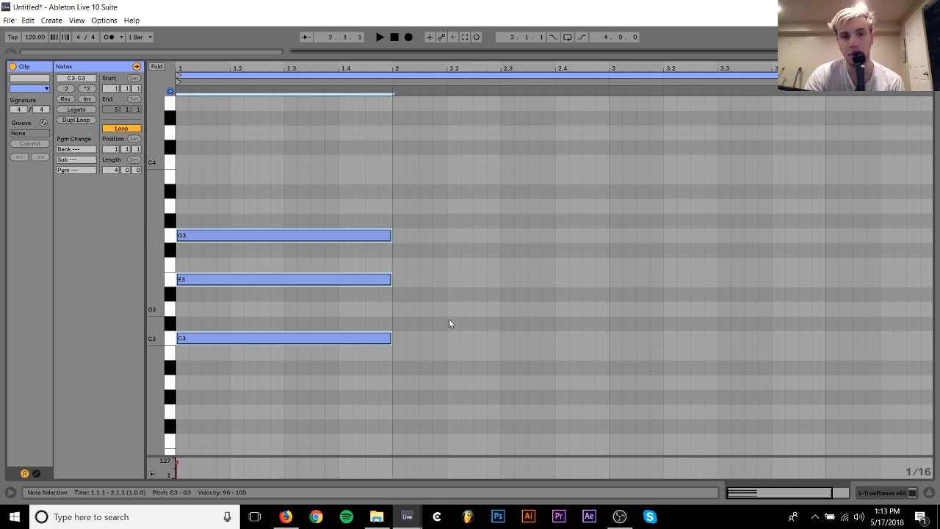
left_click(396, 381)
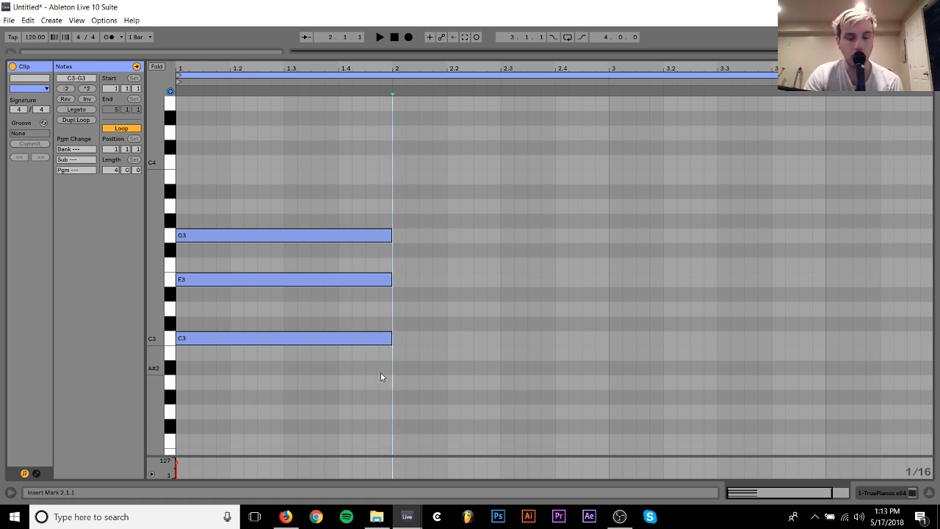
Add sixteenth-note A2, C3 and E3 notes at the start of bar 2, and select all three together.
double_click(396, 382)
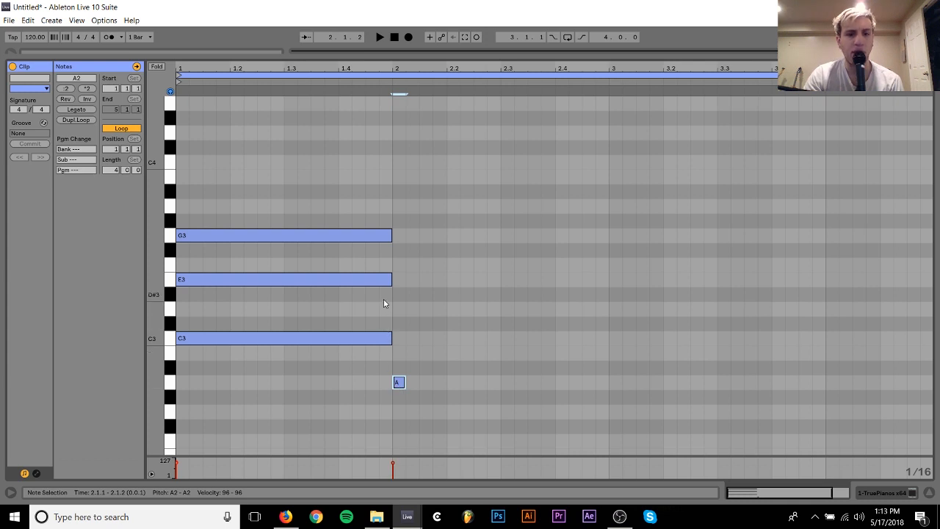
left_click_drag(384, 303, 399, 383)
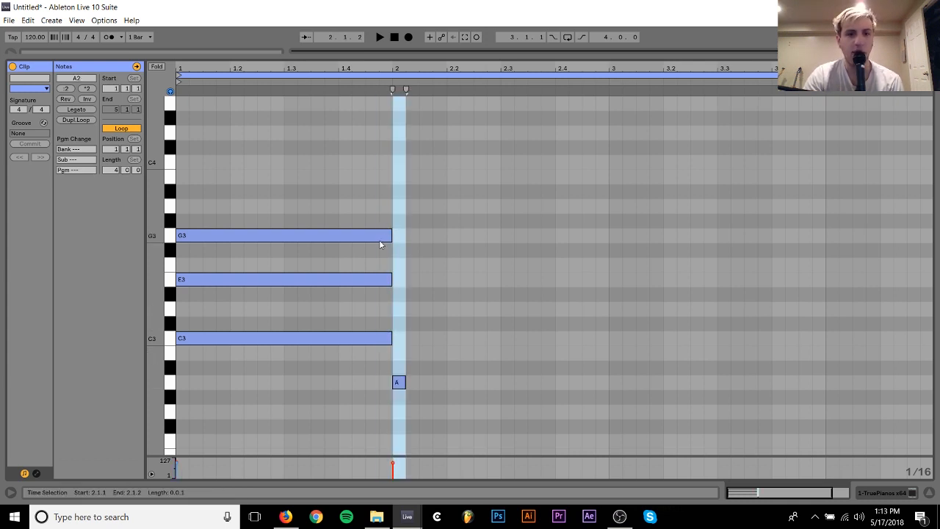
left_click_drag(382, 246, 387, 259)
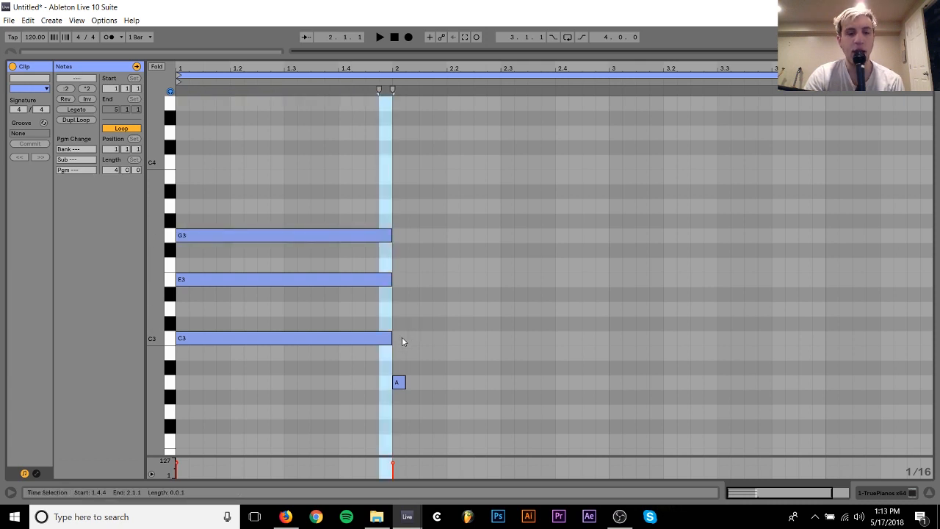
double_click(398, 339)
double_click(398, 280)
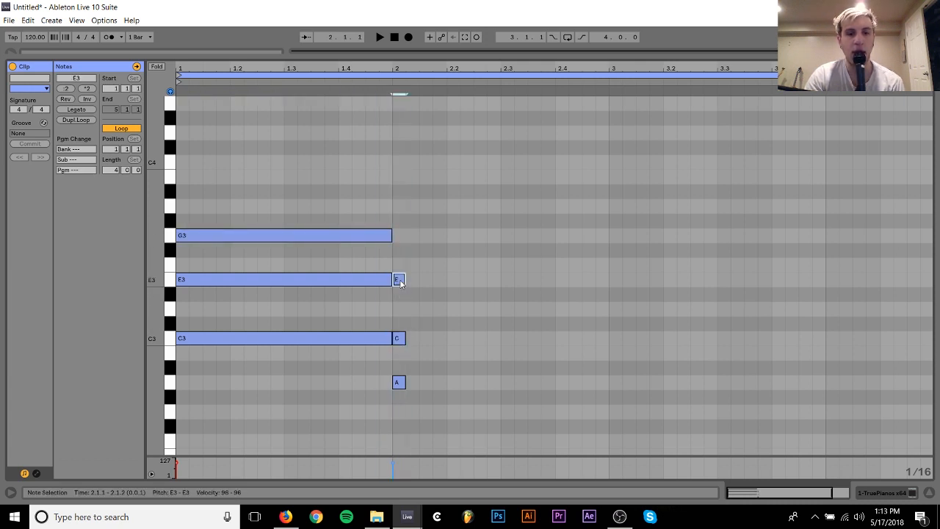
left_click_drag(406, 244, 398, 396)
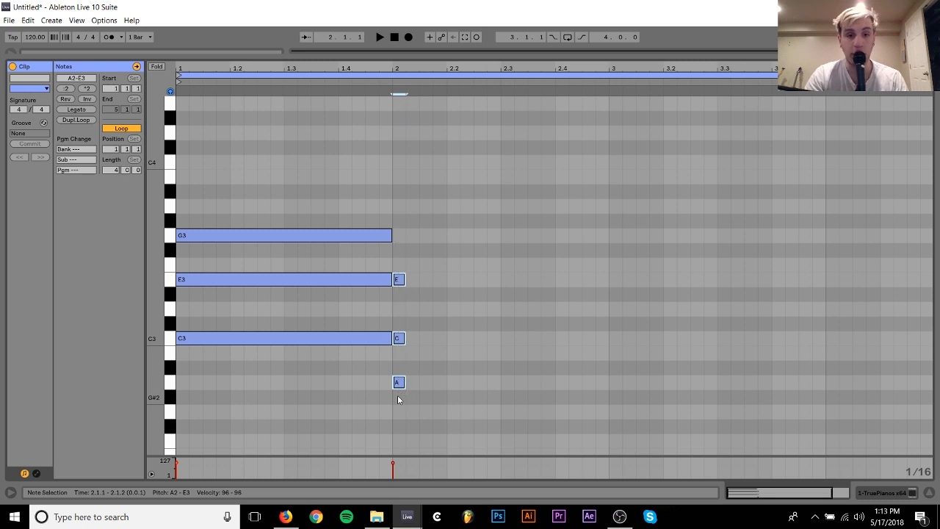
Lengthen the selected A2, C3 and E3 notes to fill bar 2, ending at the start of bar 3.
key("shift+Right")
key("shift+Right")
key("shift+Right")
key("shift+Right")
key("shift+Right")
key("shift+Right")
key("shift+Right")
key("shift+Right")
key("shift+Right")
key("shift+Right")
key("shift+Right")
key("shift+Right")
key("shift+Right")
key("shift+Right")
key("shift+Right")
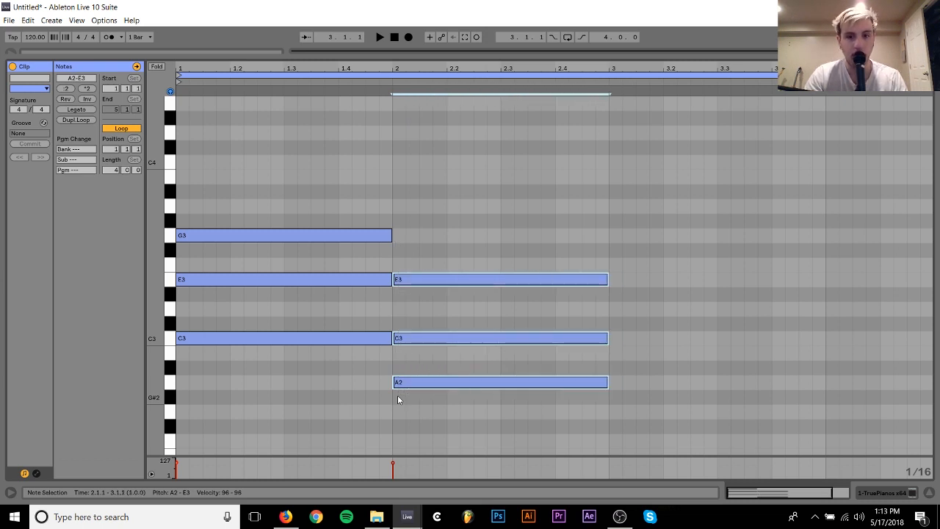
Play back the two chords in bars 1 and 2, and stop before bar 3.
key("space")
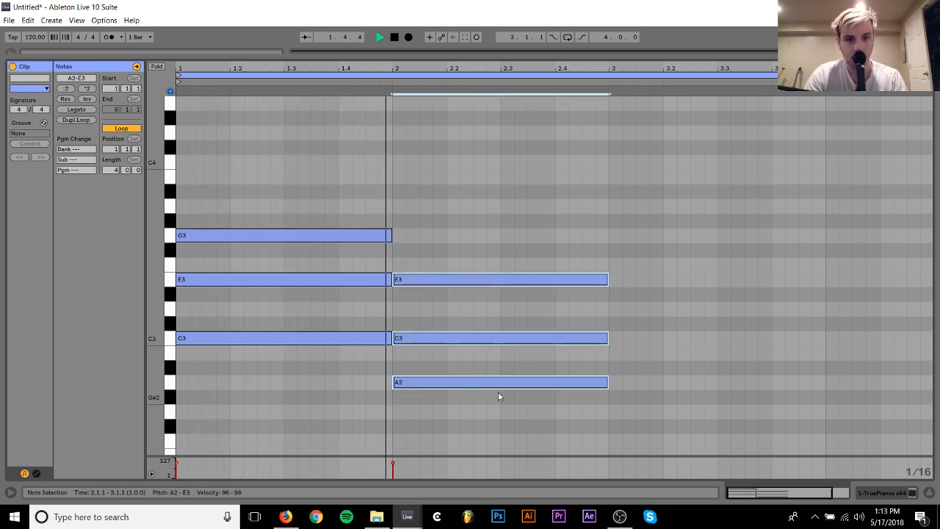
scroll(541, 395, "down", 2)
scroll(541, 394, "down", 3)
key("space")
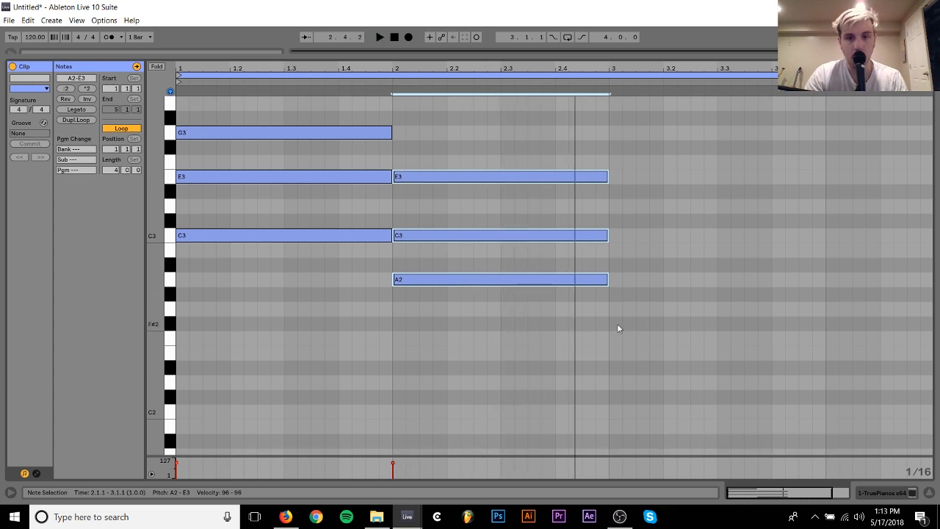
Add a sixteenth note at the start of bar 3, try it an octave higher, and settle its pitch on C3.
double_click(617, 281)
key("Up")
key("Up")
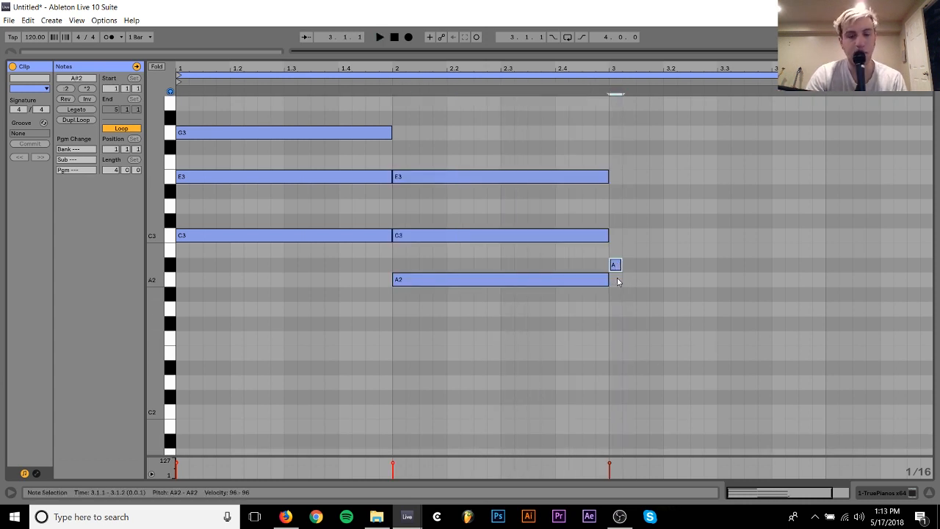
key("shift+Up")
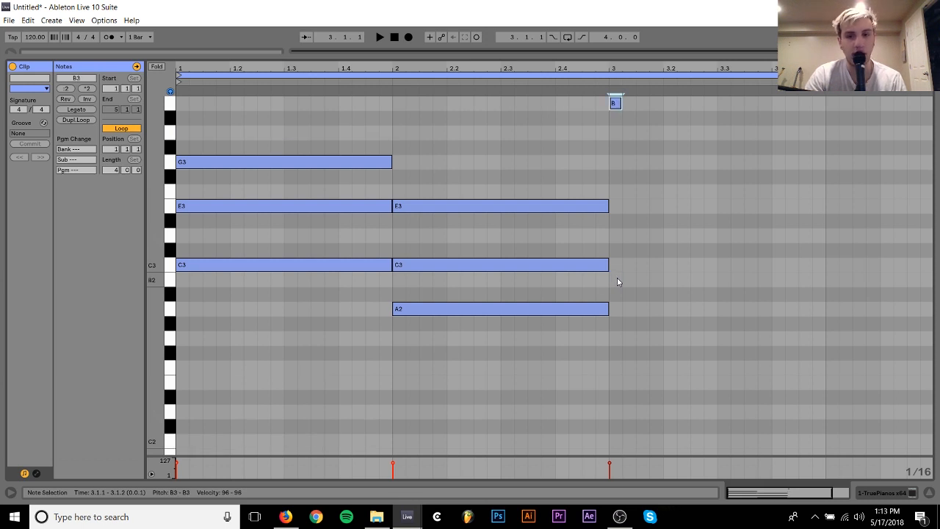
key("shift+Down")
key("Up")
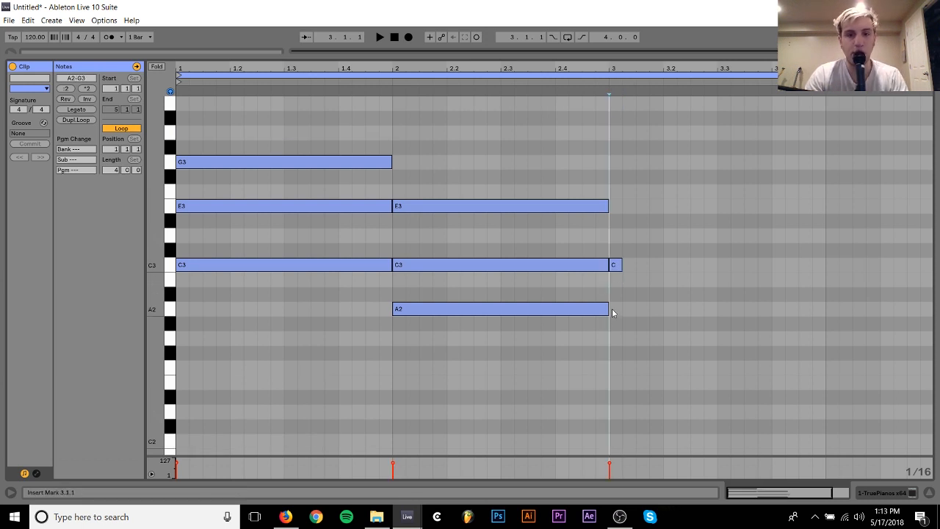
Add sixteenth-note A2 and F2 notes below the C3 at the start of bar 3, and select the notes of all three chords.
double_click(616, 308)
double_click(616, 367)
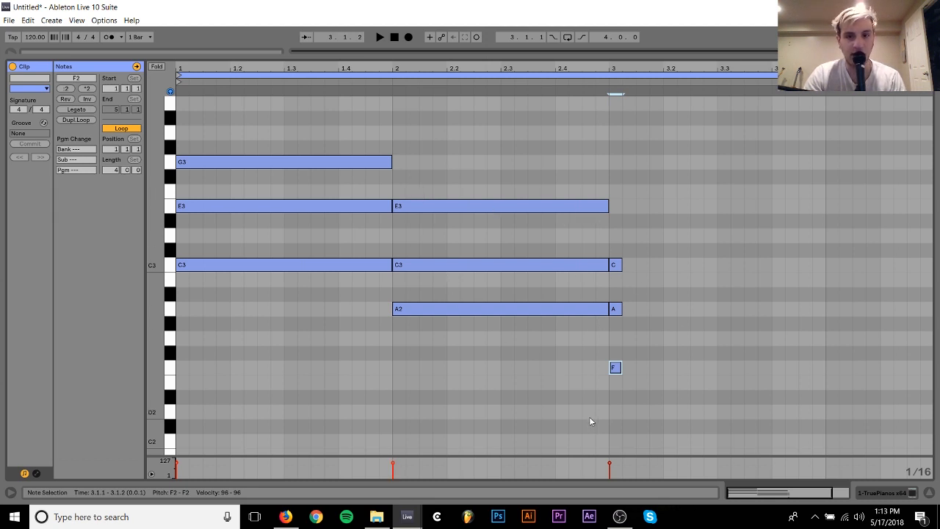
left_click_drag(277, 400, 626, 84)
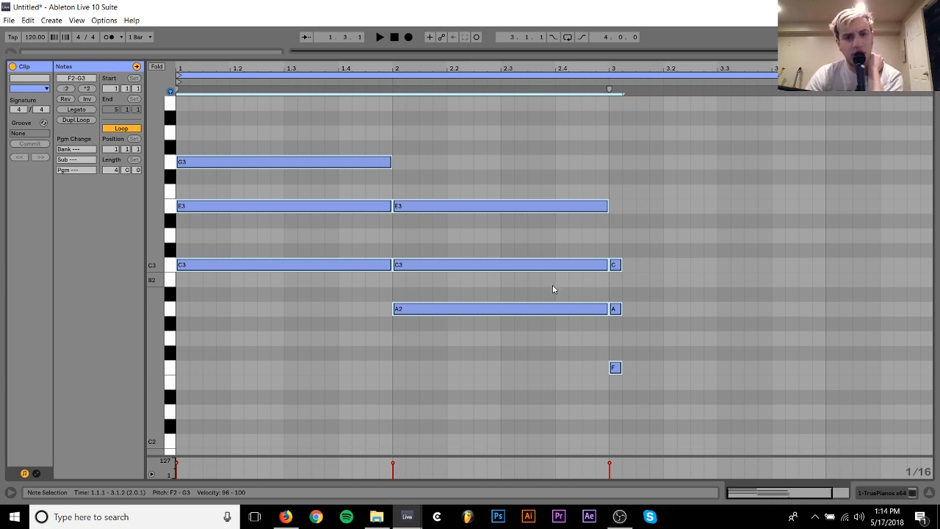
Delete the short F2, A2, C3 chord in bar 3 and the A2, C3, E3 chord in bar 2.
left_click(618, 241)
left_click_drag(617, 238, 611, 446)
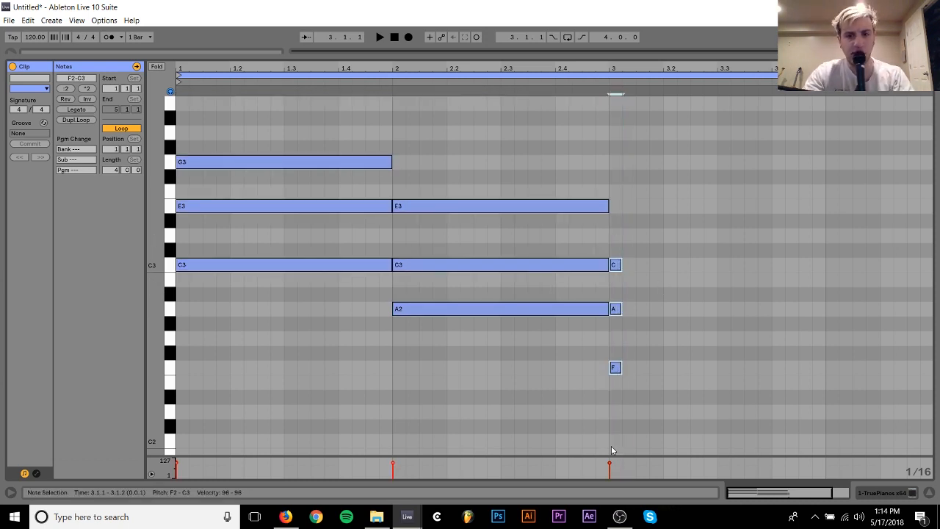
key("Delete")
left_click_drag(495, 294, 427, 50)
key("Delete")
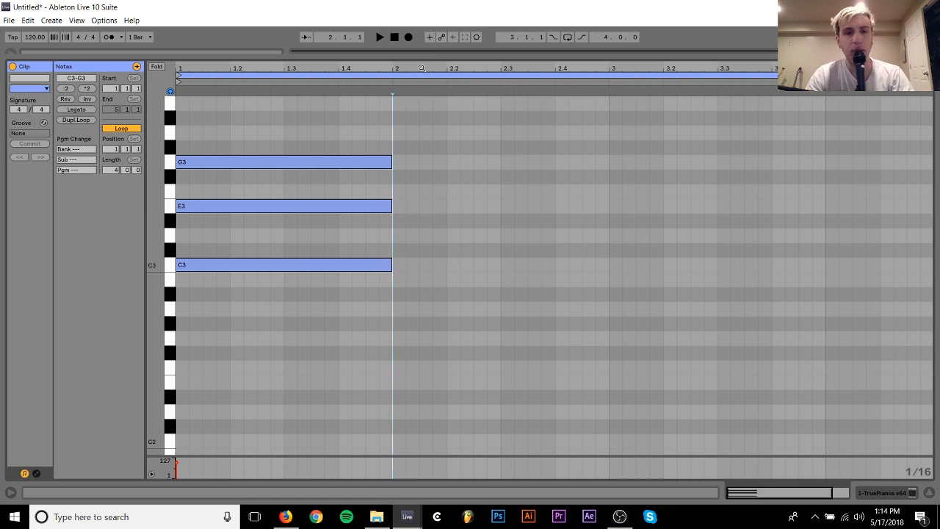
Add sixteenth-note E3, G3 and B3 notes at the start of bar 2.
double_click(398, 206)
double_click(399, 162)
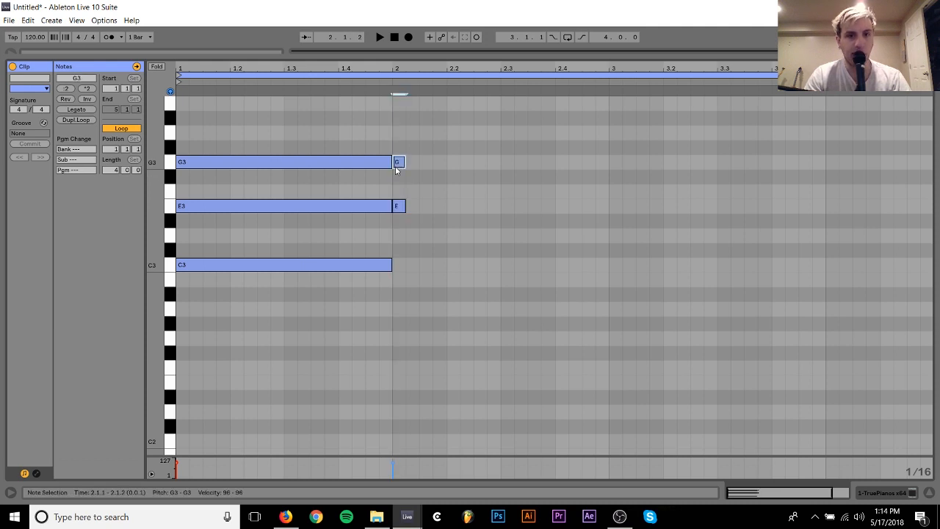
double_click(399, 103)
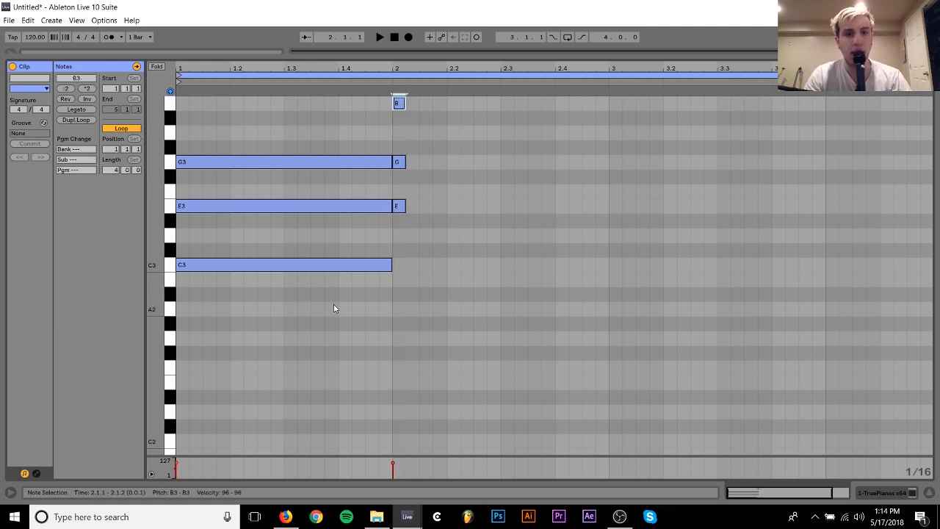
Transpose the three short bar 2 notes down two semitones to D3, F3 and A3, and clear the selection.
left_click_drag(334, 308, 446, 94)
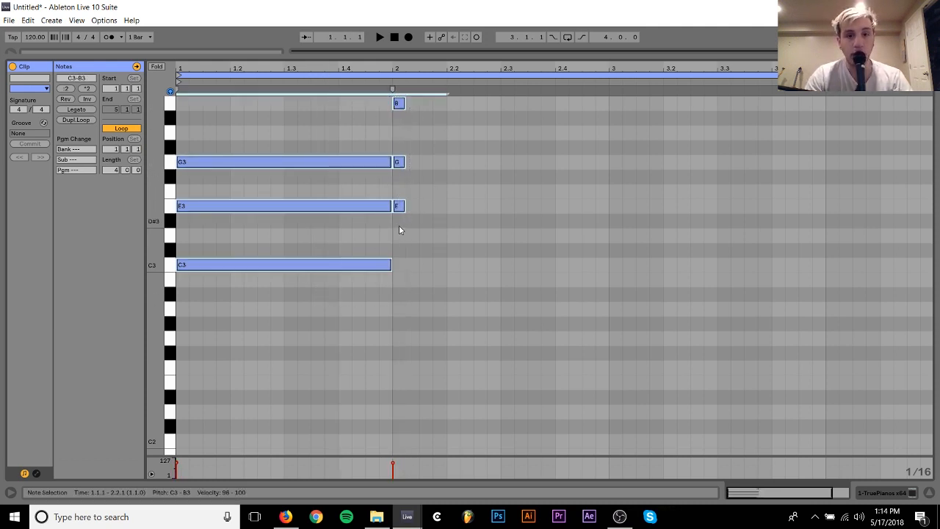
left_click_drag(399, 226, 423, 5)
key("Down")
key("Down")
left_click(234, 239)
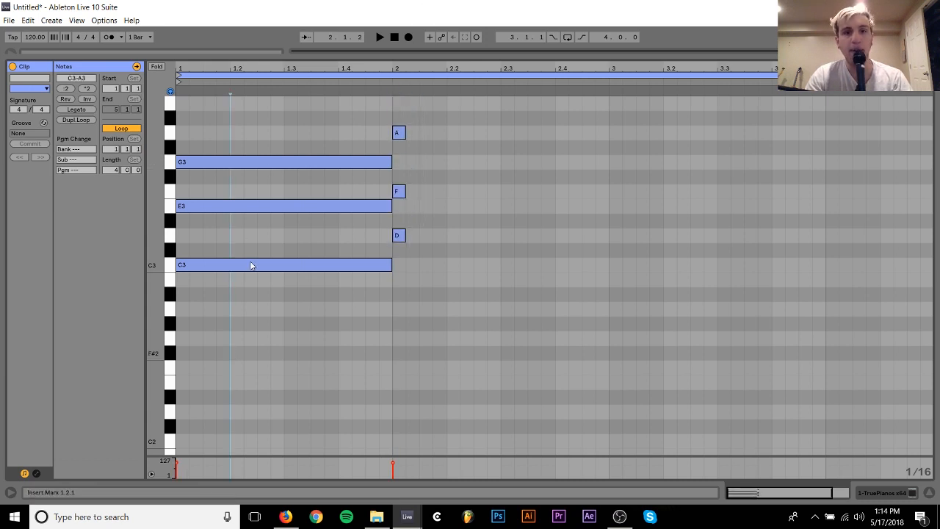
left_click_drag(230, 350, 422, 96)
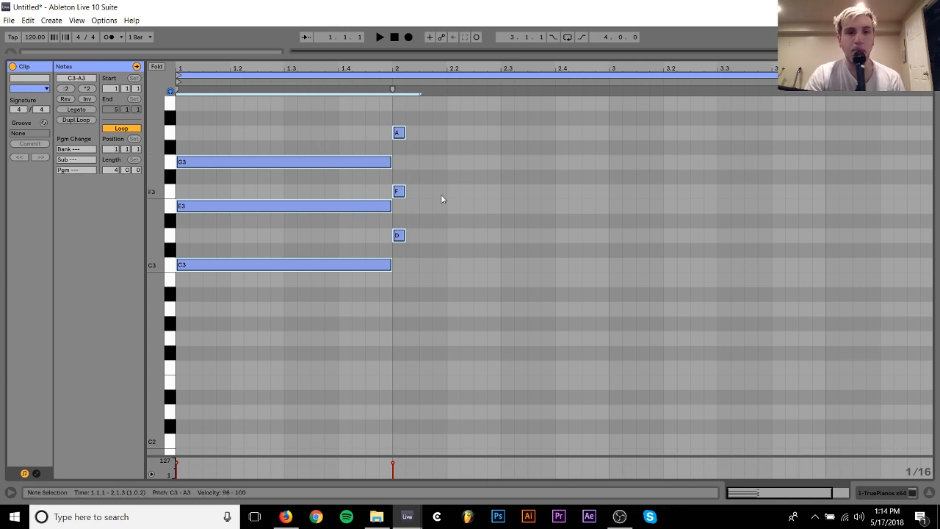
left_click(420, 200)
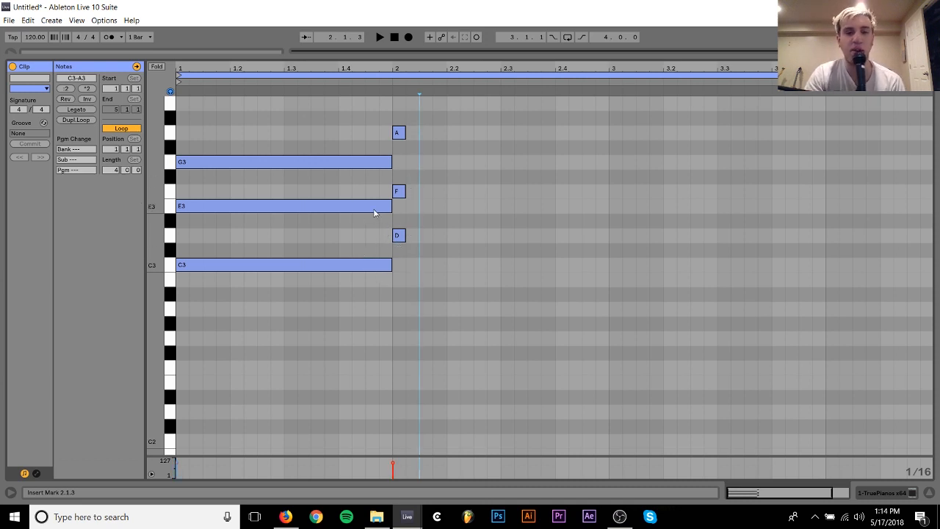
scroll(374, 213, "up", 2)
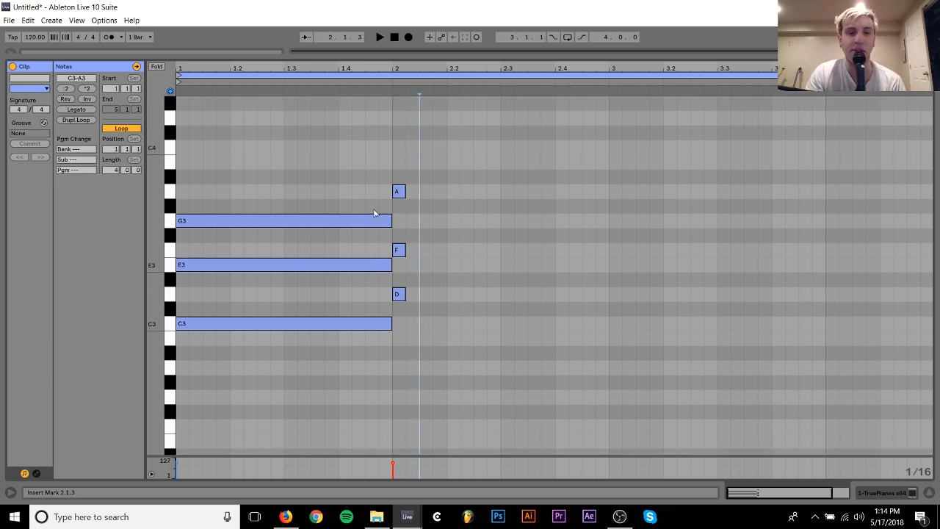
scroll(373, 213, "up", 1)
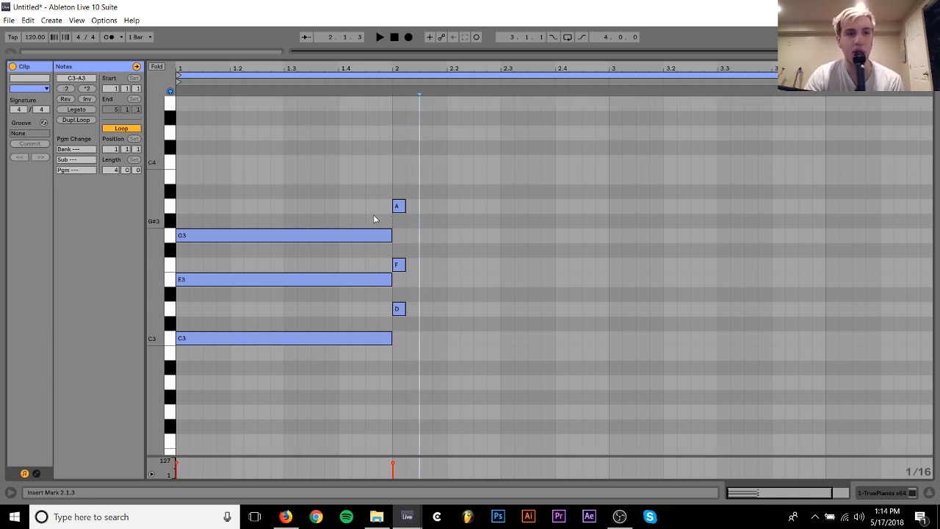